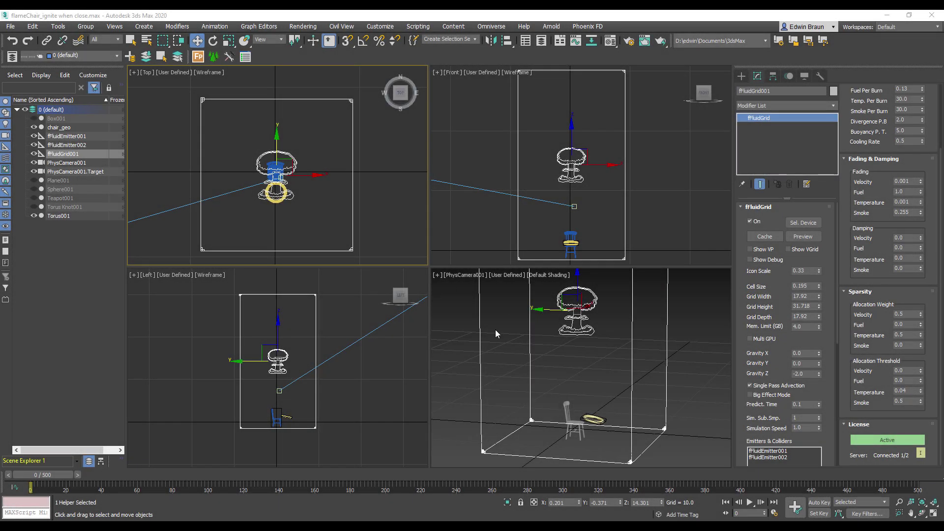
Start the finalFluid preview of the fluid grid from the PhysCamera001 view.
right_click(496, 330)
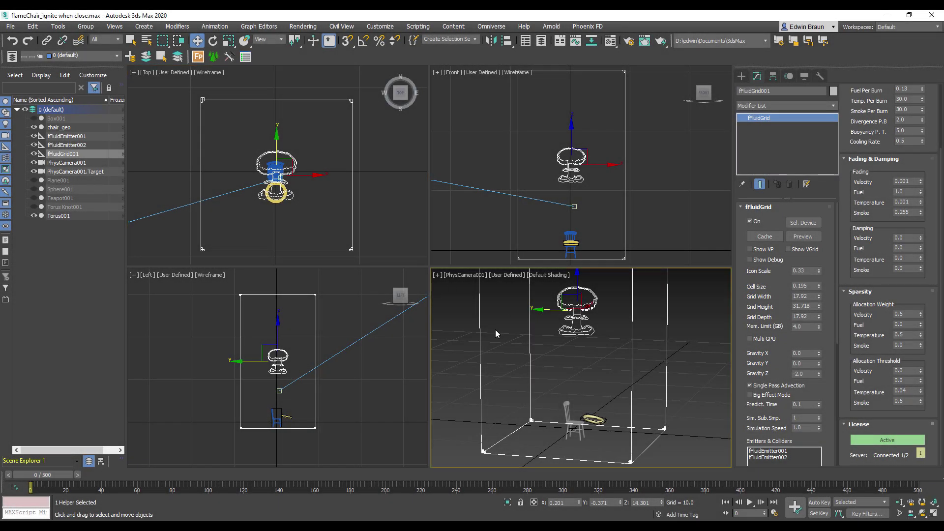
right_click(261, 388)
scroll(282, 391, "up", 3)
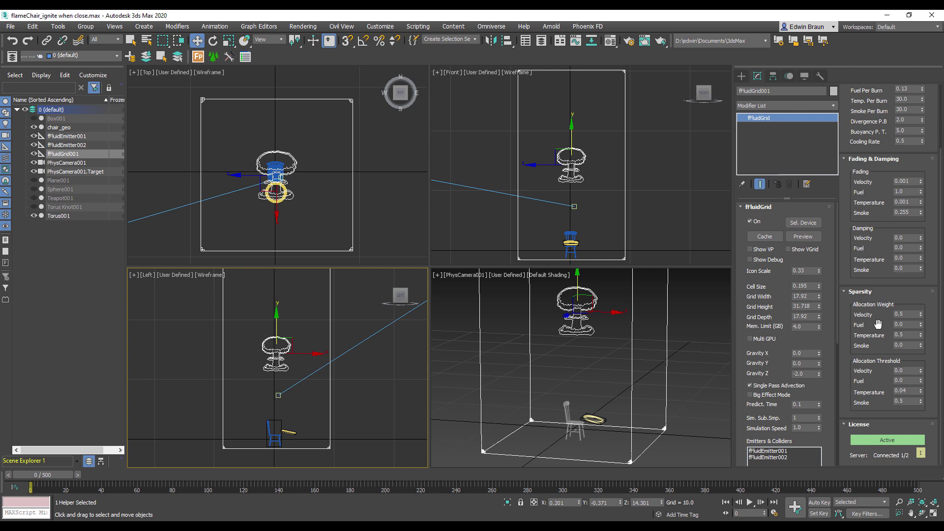
right_click(683, 332)
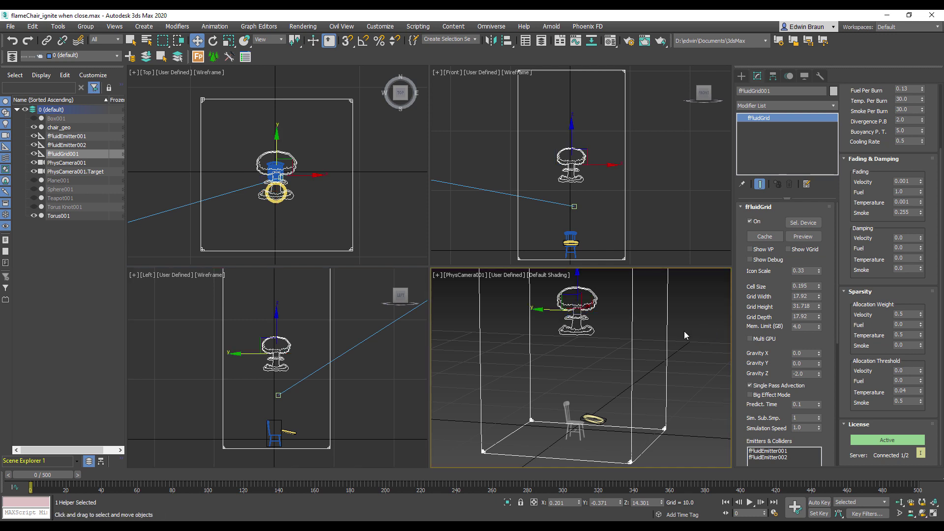
left_click(813, 238)
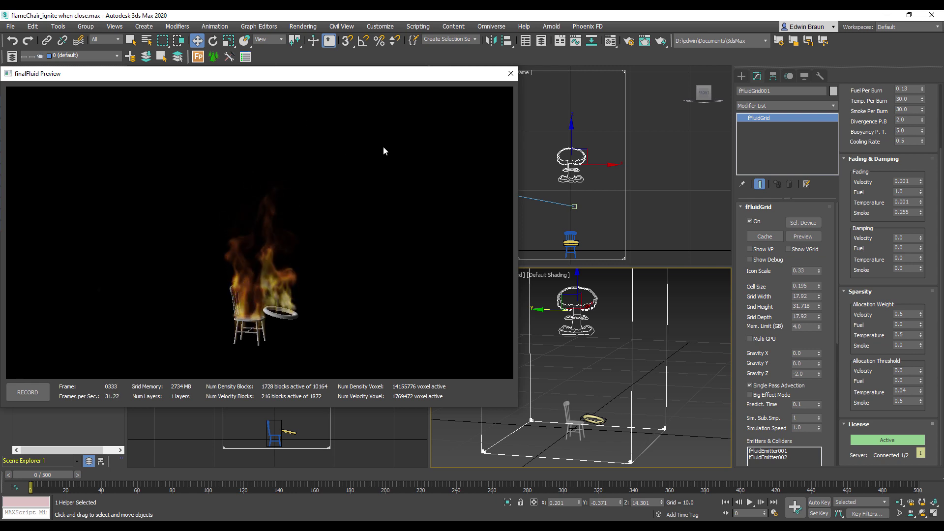
Set the environment background color to dark gray with red, green and blue at 20.
left_click(303, 26)
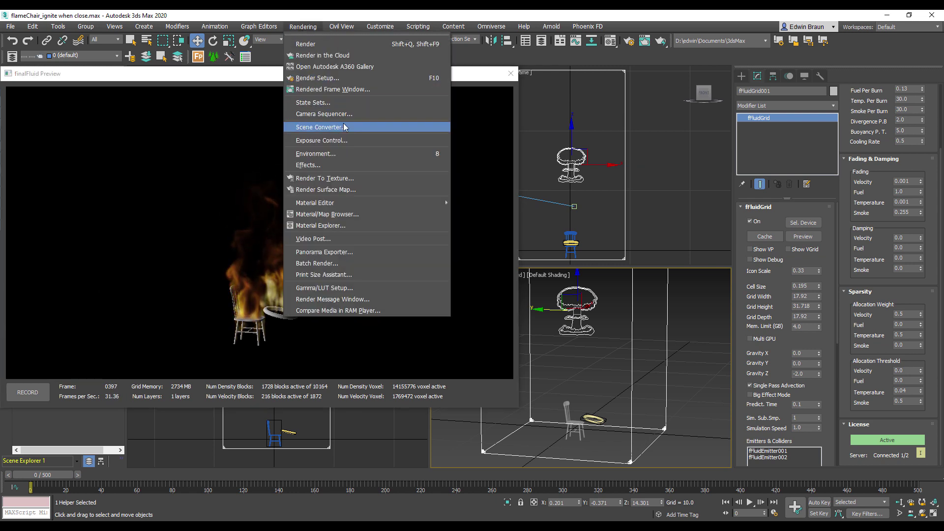
left_click(343, 157)
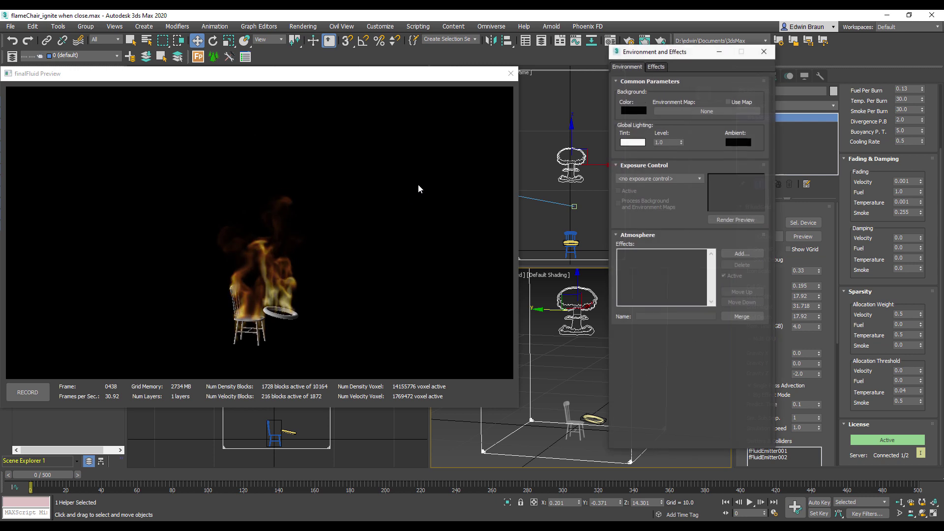
left_click(634, 110)
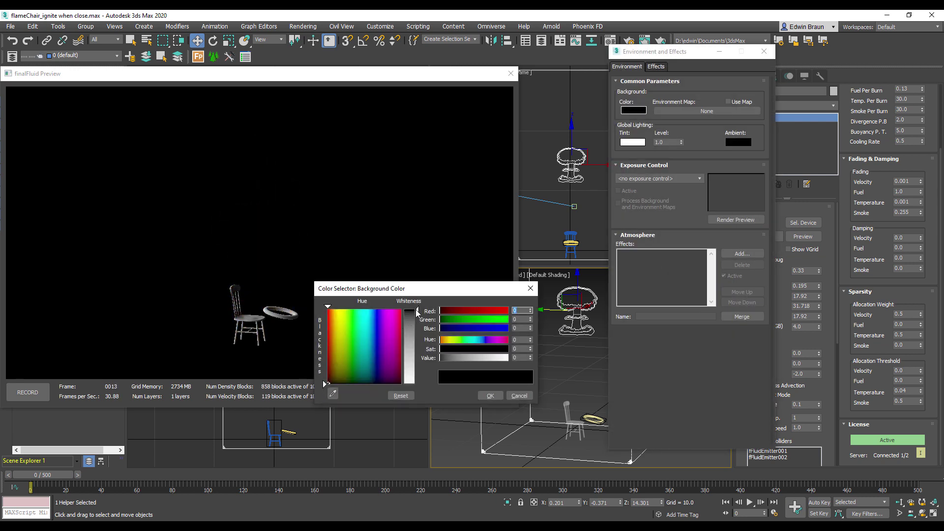
left_click_drag(417, 310, 417, 319)
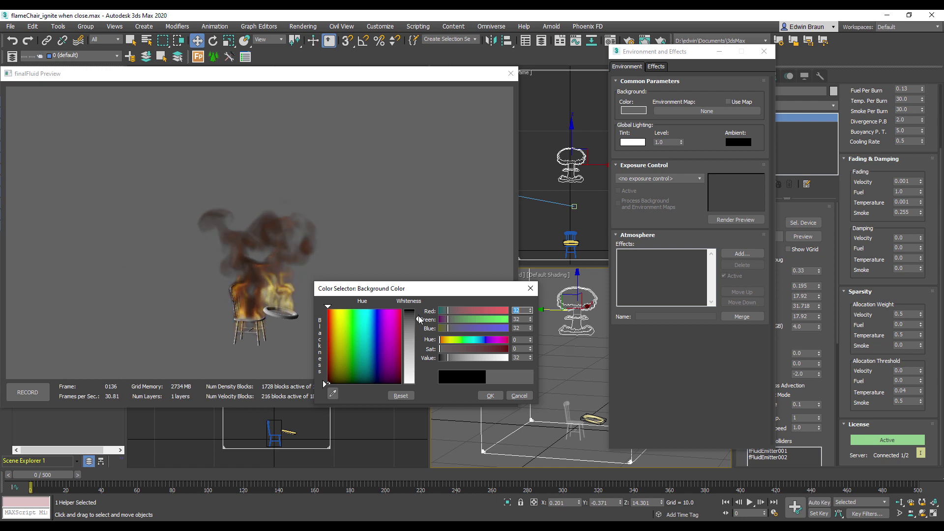
left_click_drag(417, 319, 417, 315)
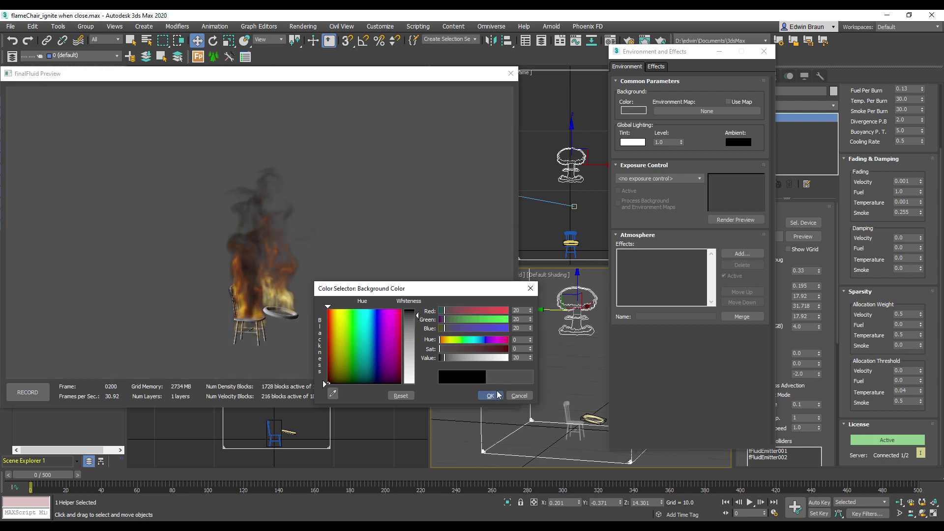
left_click(520, 396)
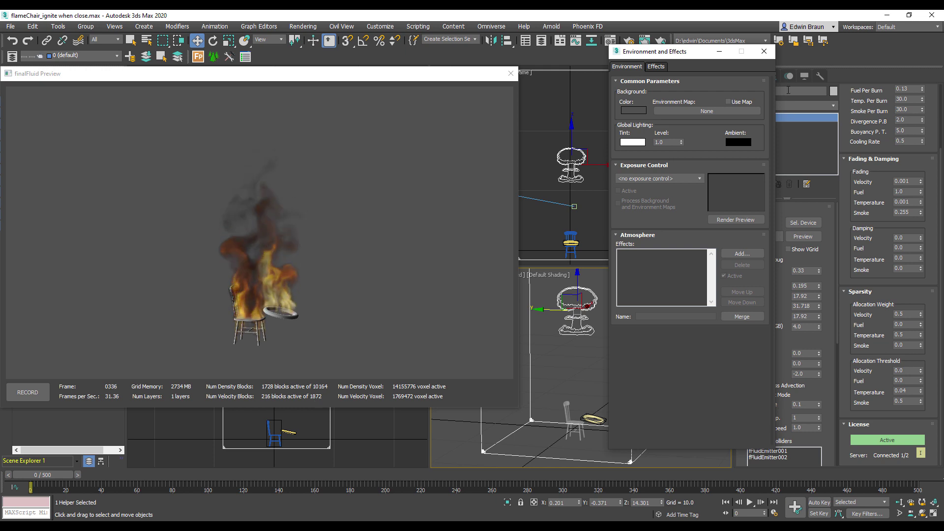
left_click(764, 51)
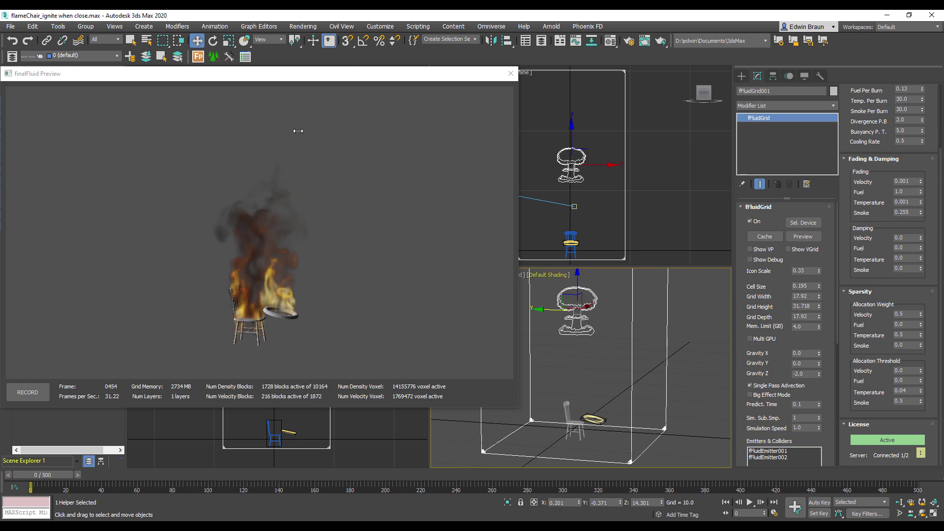
Enable the fluid grid's Show Debug option to display its blocks in the running preview.
left_click(757, 262)
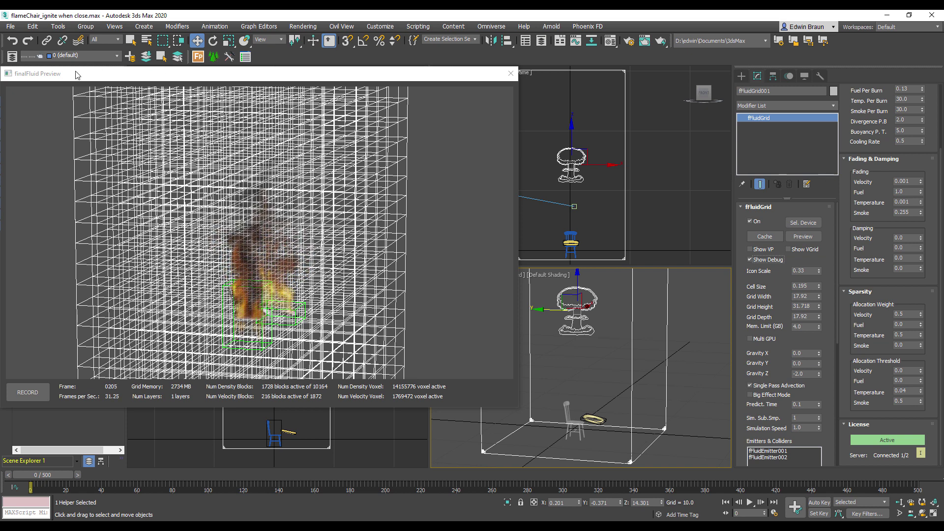
left_click(572, 121)
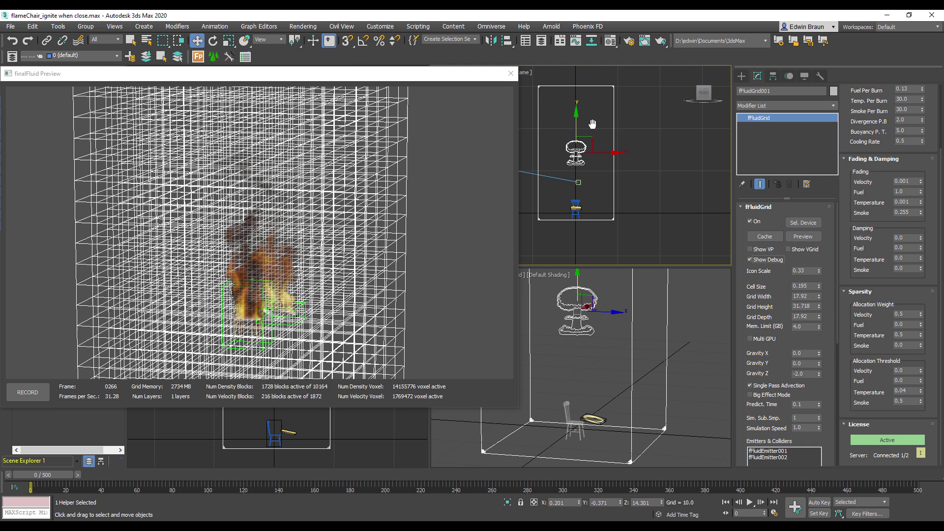
key("t")
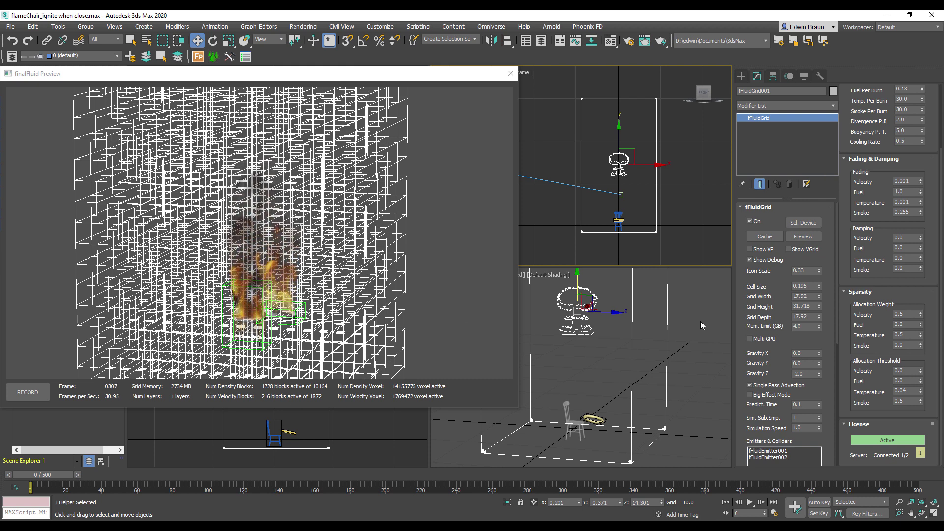
Try a cell size of 0.095 for the fluid grid and settle on 0.045.
left_click(802, 286)
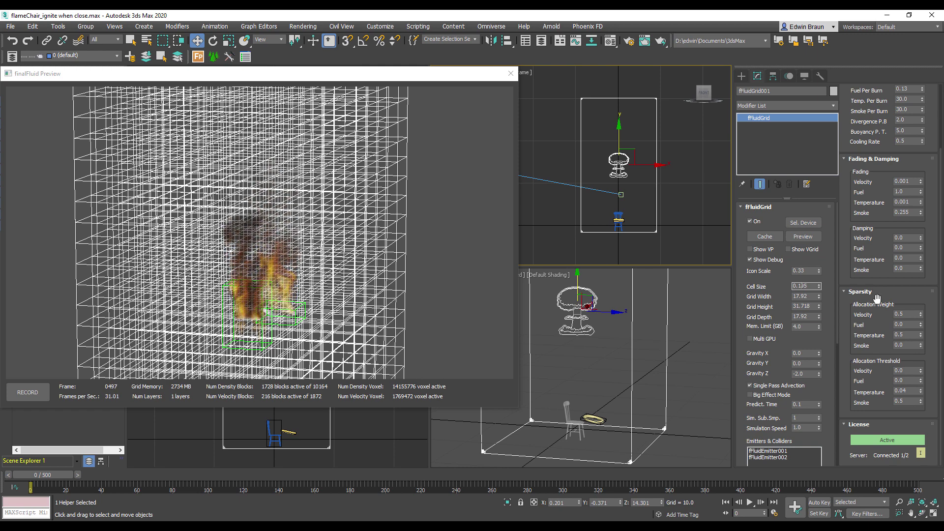
type("0.095")
key("Return")
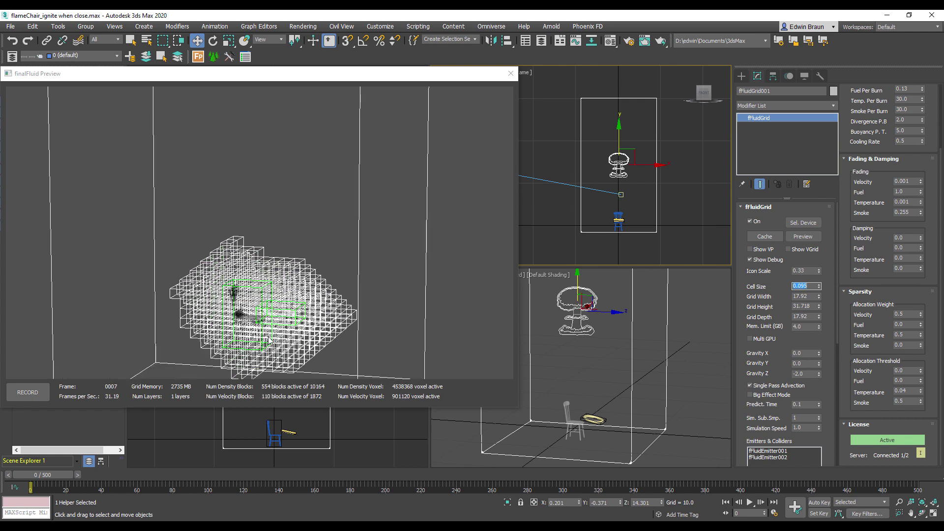
left_click(812, 305)
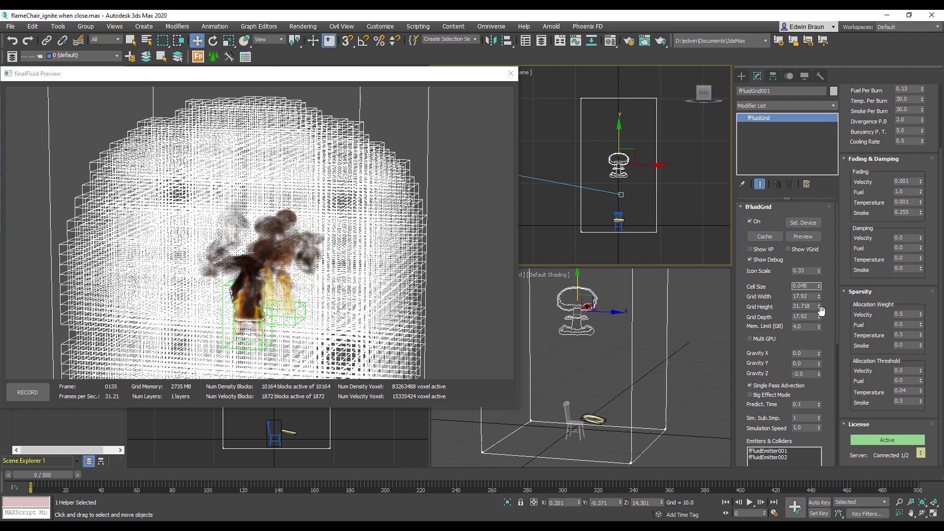
key("Return")
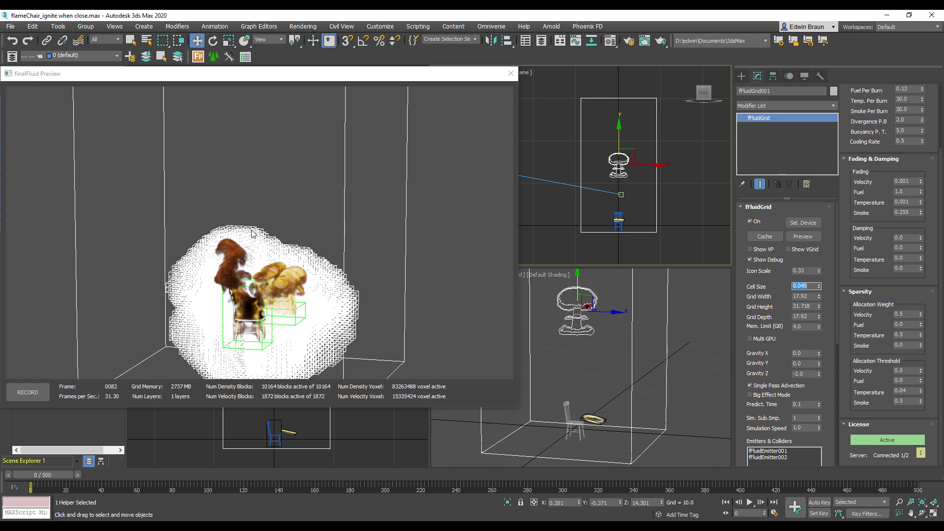
Try a velocity allocation weight of 0.19 with velocity allocation thresholds of 0.2, 10 and 2.
right_click(921, 315)
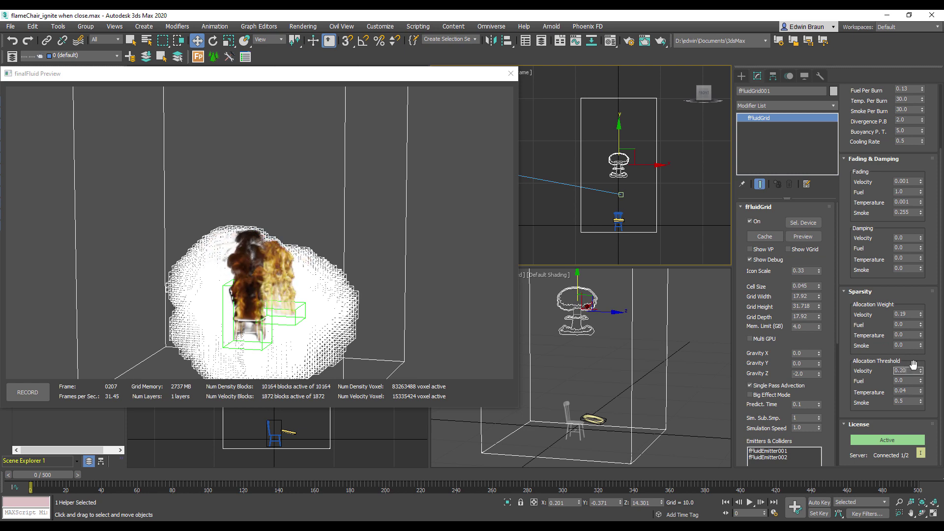
key("Return")
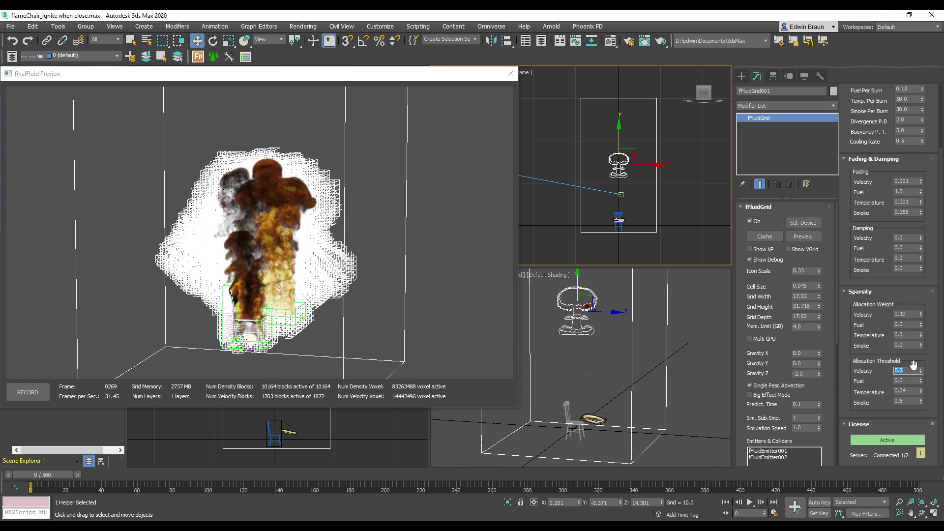
type("10")
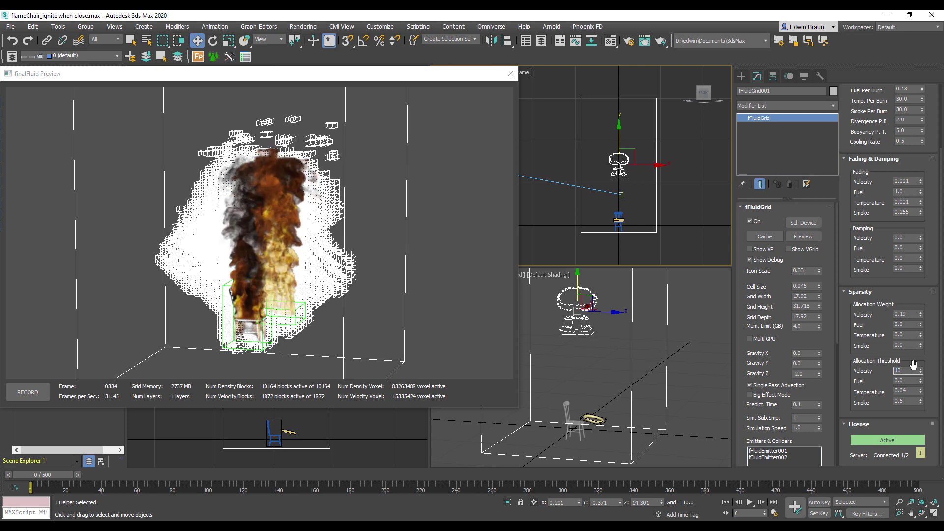
key("Return")
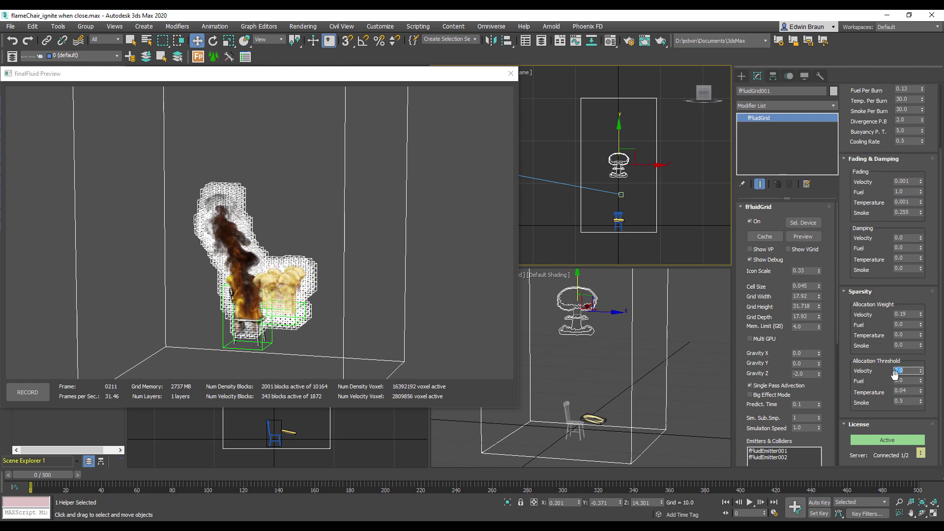
type("2")
key("Return")
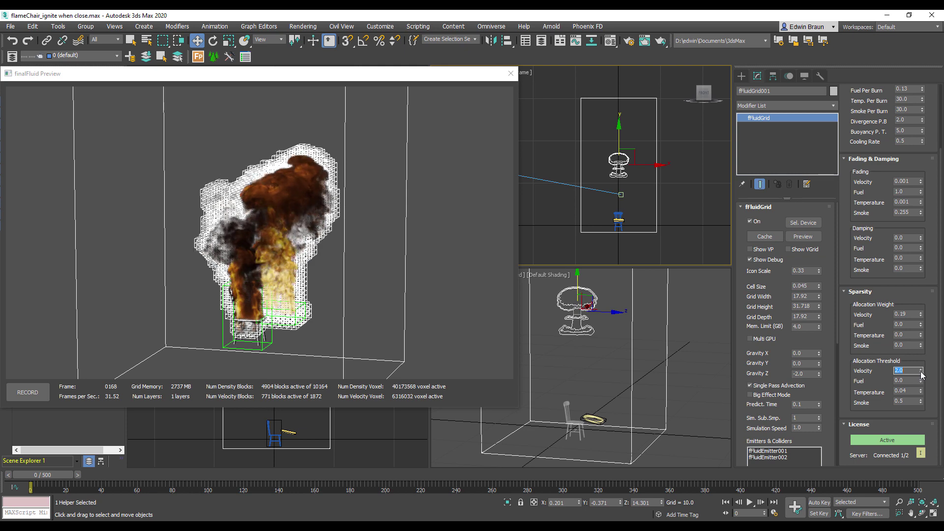
Set both the velocity allocation weight and the velocity allocation threshold to 0.
type("0")
key("Return")
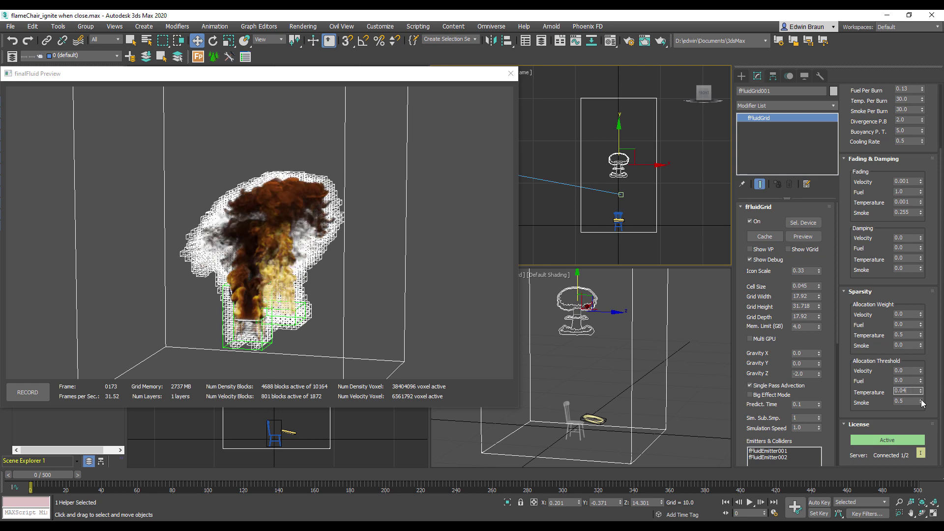
Try temperature allocation thresholds of 0.01, 0.1 and 0.5 in the running preview.
key("BackSpace")
type("1")
key("Return")
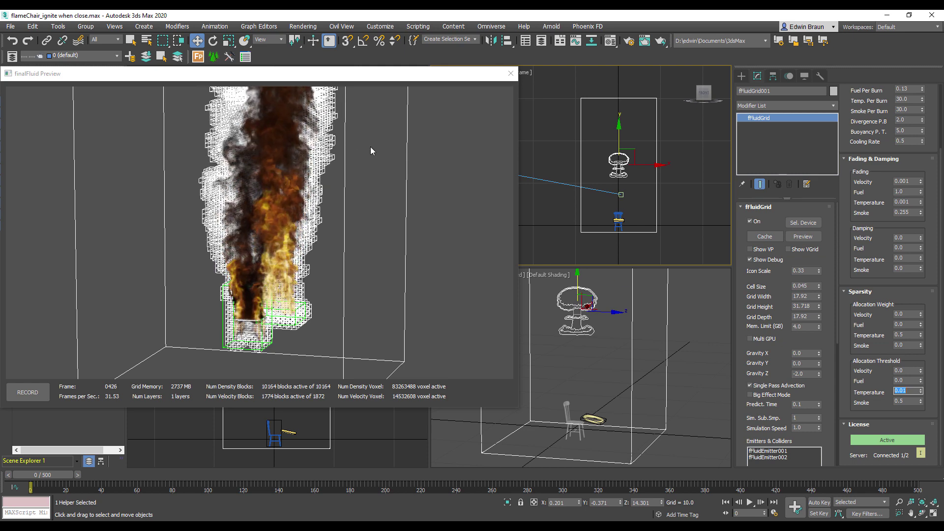
type("0.1")
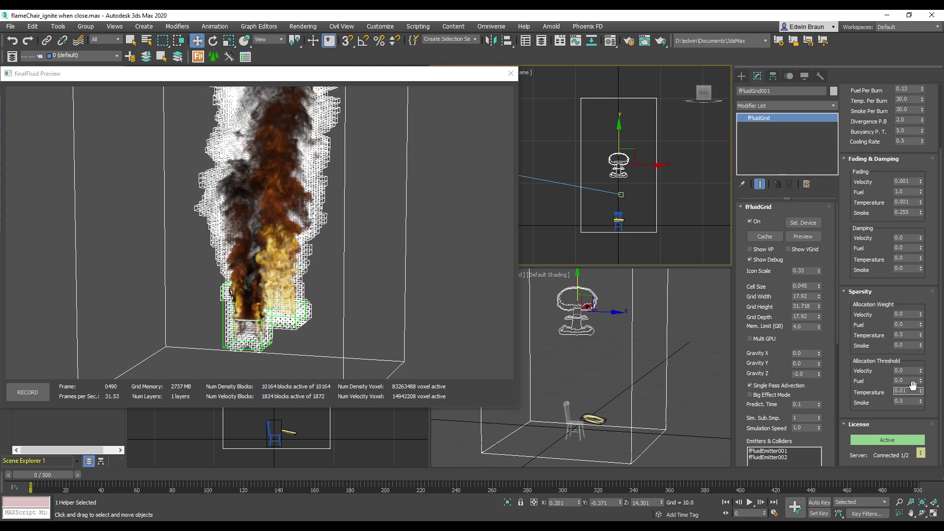
key("Return")
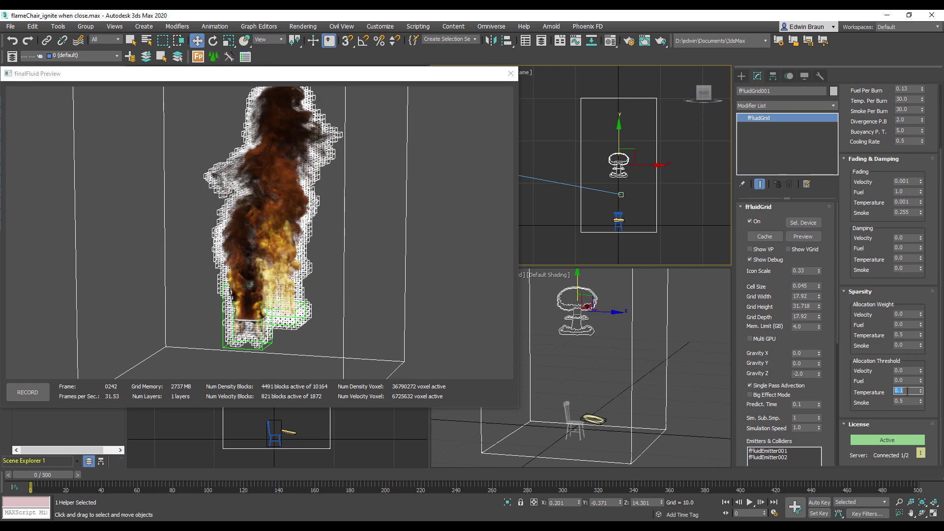
left_click(908, 391)
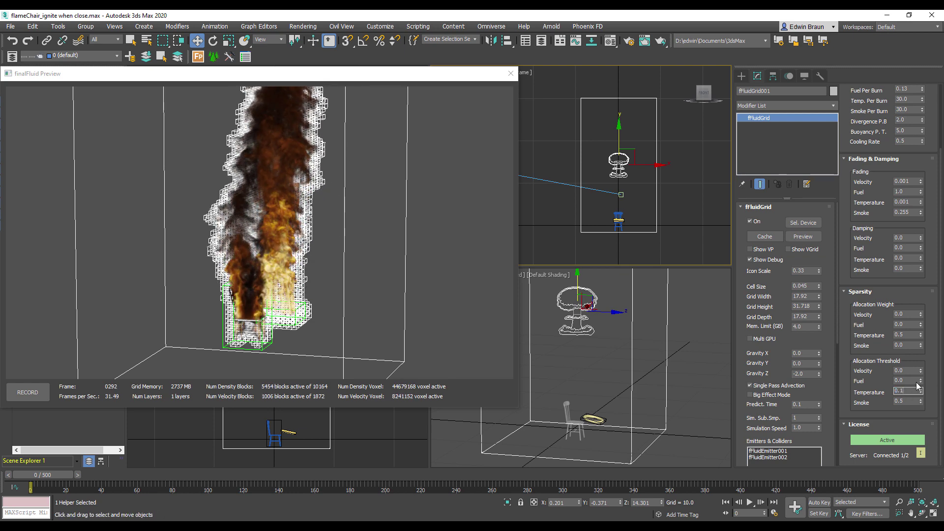
key("BackSpace")
type("5")
key("Return")
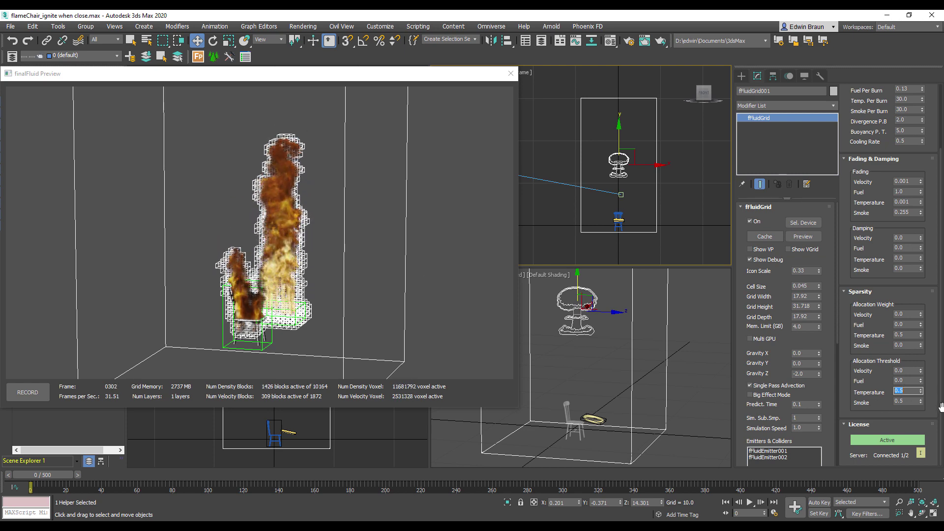
Set the temperature allocation threshold to 0.2 and close the finalFluid preview.
type("0.2")
key("Return")
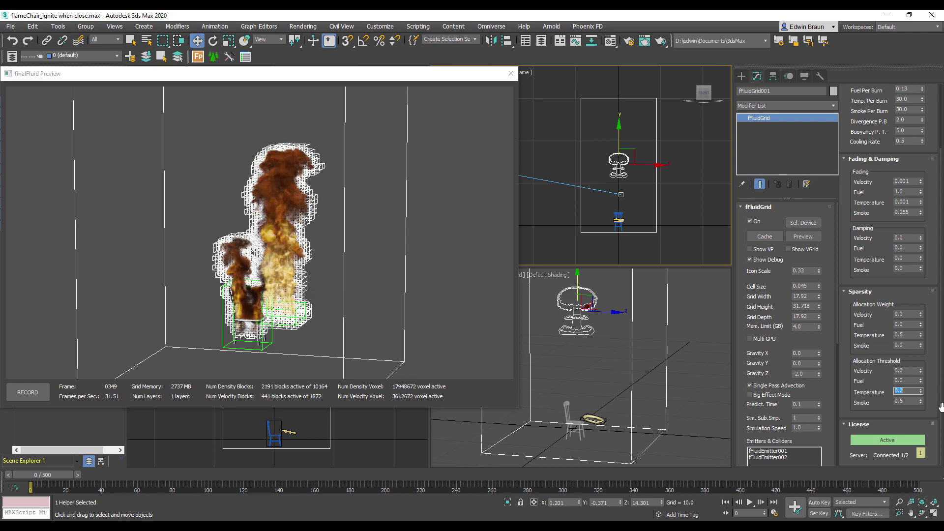
left_click(512, 74)
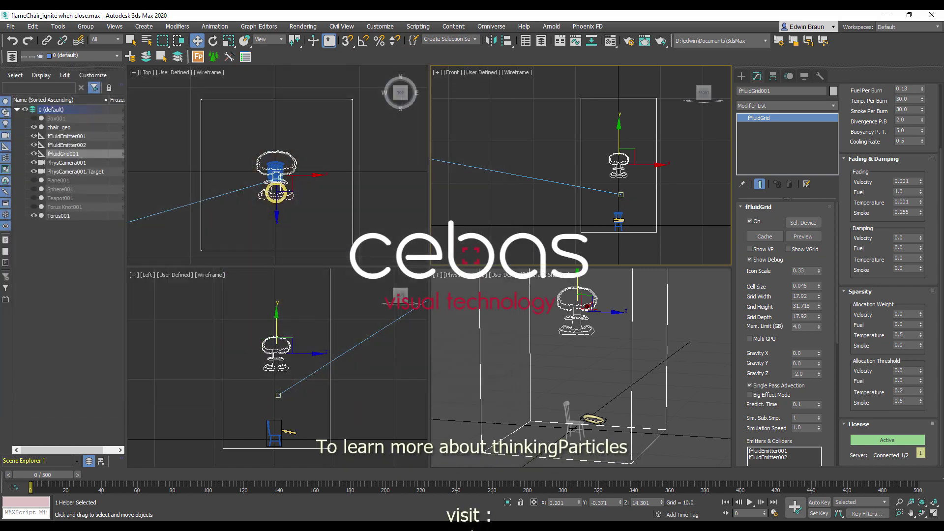